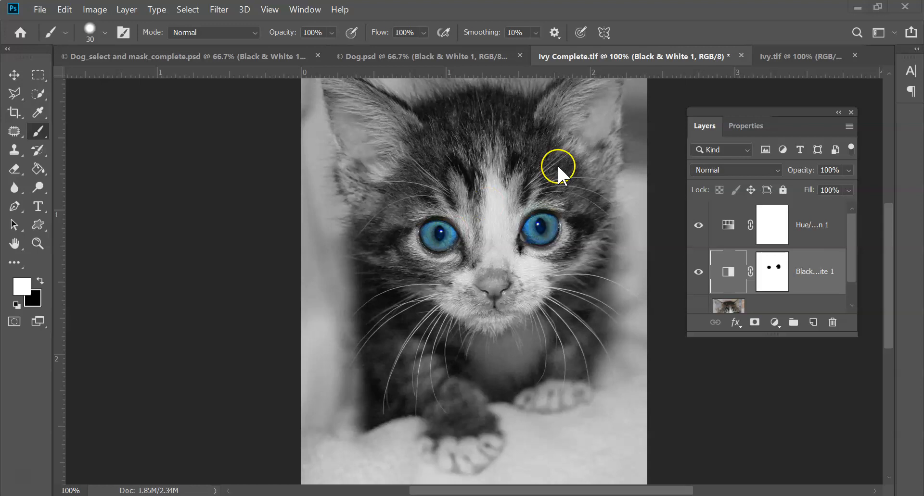
- Compare the original Ivy.tif with the finished Ivy Complete.tif and review the finished version's full layer stack
{"action": "left_click", "coordinate": [796, 56]}
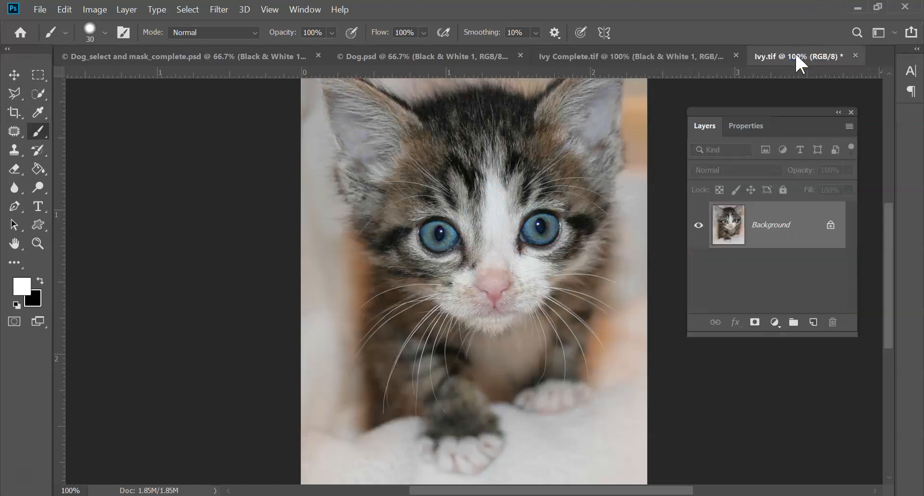
{"action": "left_click", "coordinate": [653, 51]}
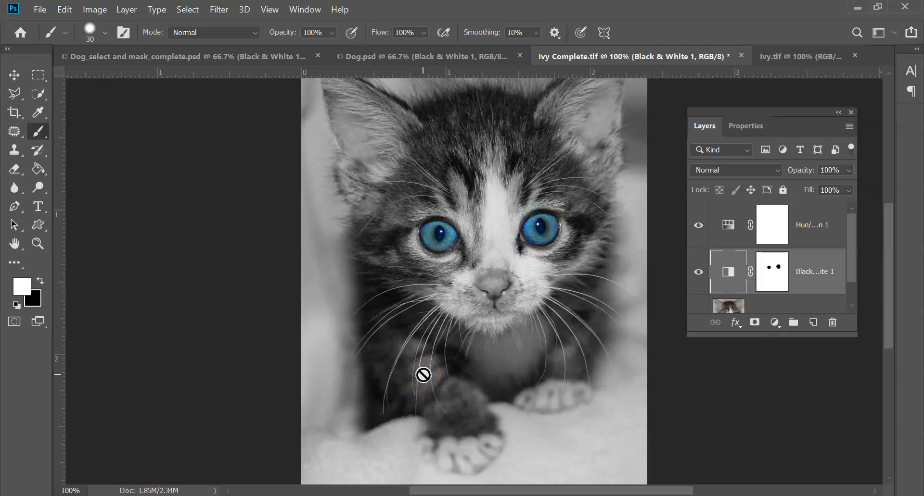
{"action": "left_click_drag", "start_coordinate": [849, 234], "coordinate": [841, 288]}
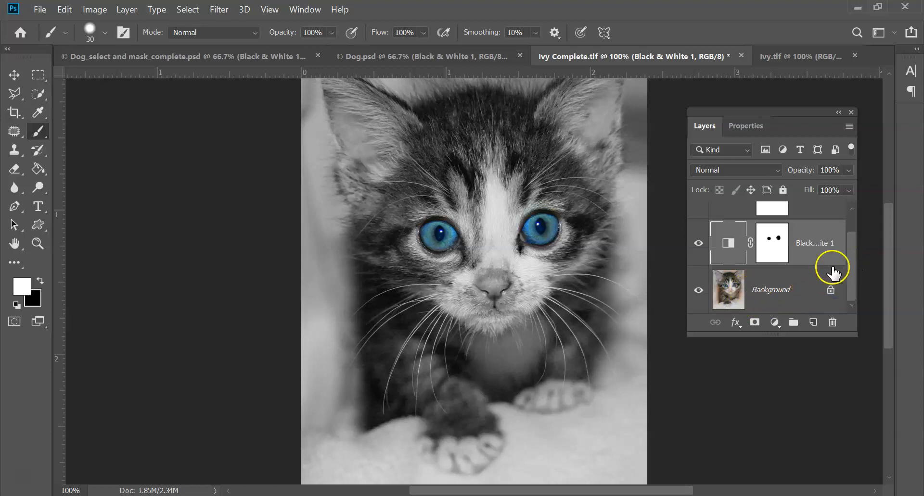
{"action": "mouse_move", "coordinate": [853, 242]}
{"action": "left_mouse_down"}
{"action": "mouse_move", "coordinate": [861, 216]}
{"action": "mouse_move", "coordinate": [851, 260]}
{"action": "mouse_move", "coordinate": [851, 240]}
{"action": "left_mouse_up"}
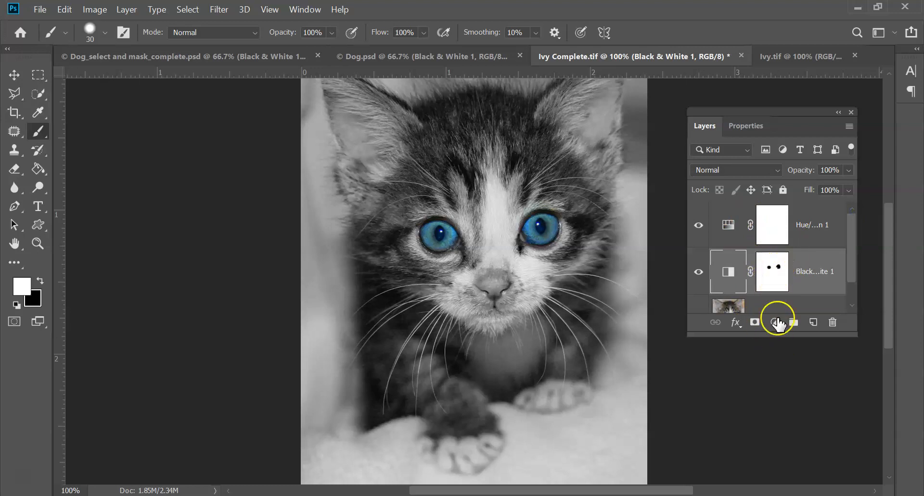
{"action": "left_click_drag", "start_coordinate": [783, 337], "coordinate": [777, 385]}
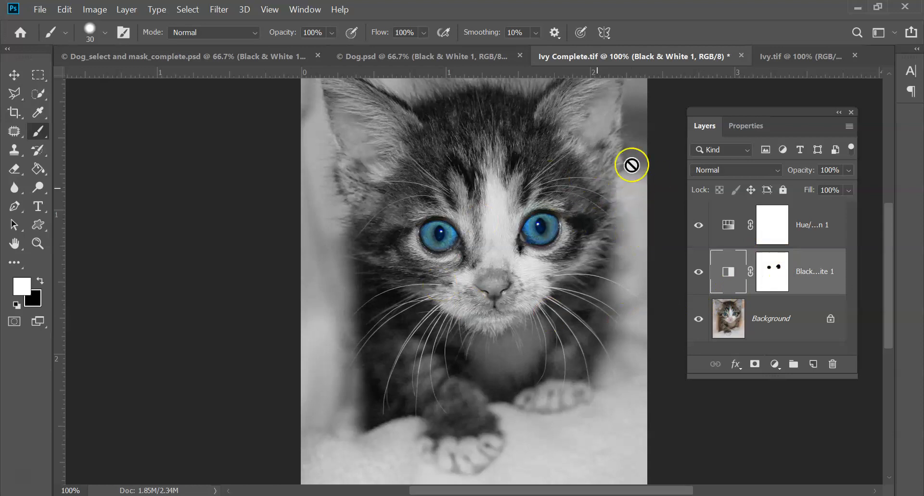
- Switch to Ivy.tif and add a Black & White adjustment layer above the Background
{"action": "left_click", "coordinate": [777, 55]}
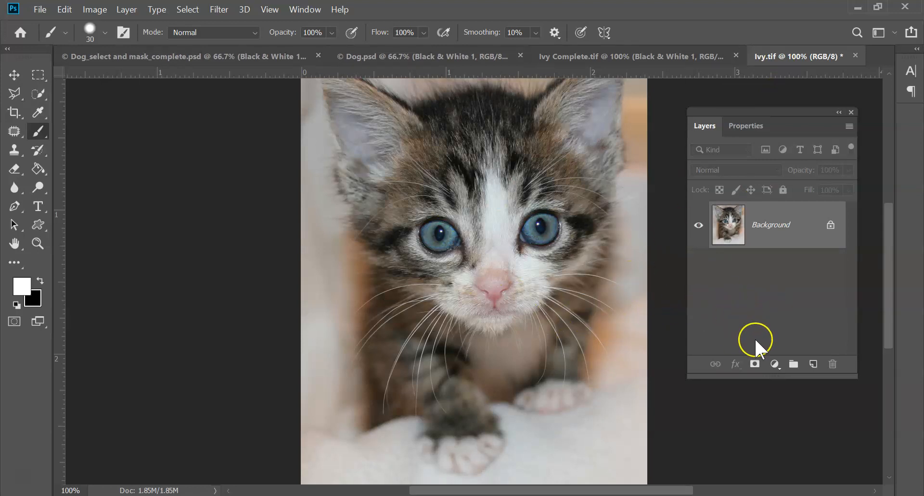
{"action": "left_click", "coordinate": [774, 364]}
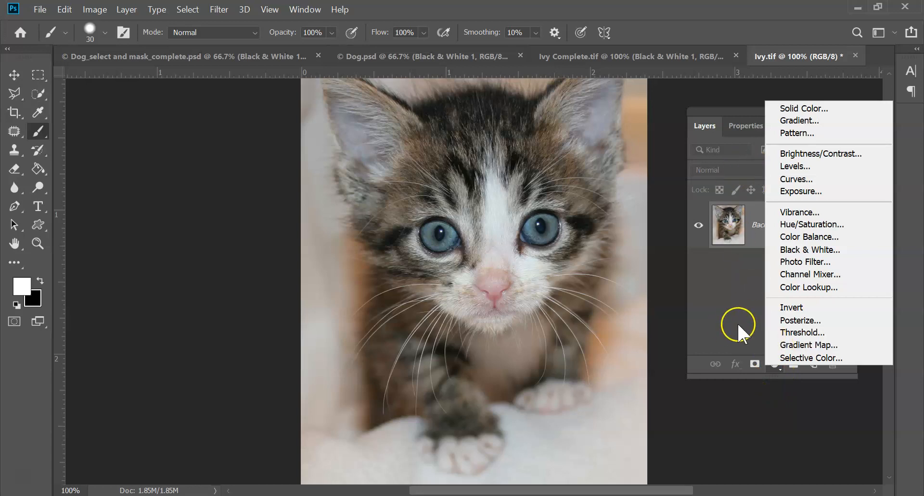
{"action": "left_click", "coordinate": [793, 251]}
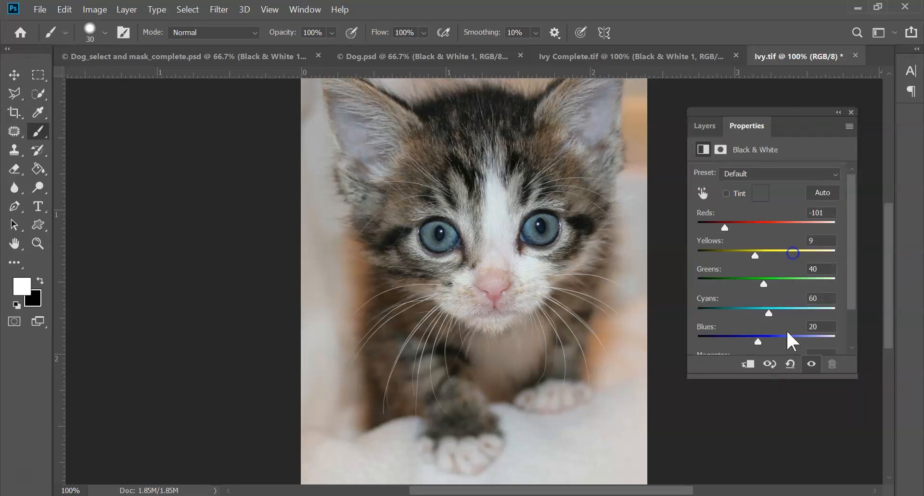
{"action": "left_click", "coordinate": [704, 127]}
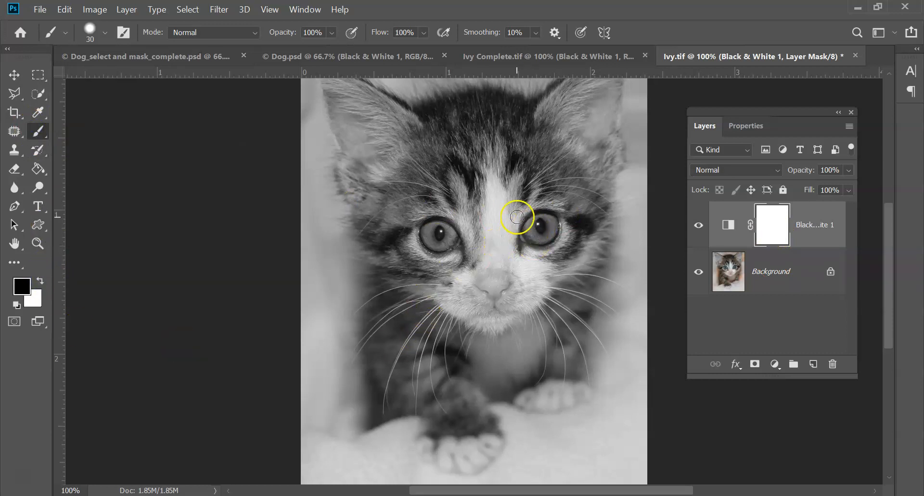
- Paint black over both of the kitten's eyes on the Black & White layer's mask to reveal their original colour
{"action": "left_click", "coordinate": [771, 223]}
{"action": "left_click", "coordinate": [534, 227]}
{"action": "left_click", "coordinate": [438, 235]}
{"action": "left_click", "coordinate": [439, 232]}
{"action": "mouse_move", "coordinate": [535, 240]}
{"action": "left_mouse_down"}
{"action": "mouse_move", "coordinate": [544, 244]}
{"action": "mouse_move", "coordinate": [539, 227]}
{"action": "mouse_move", "coordinate": [536, 257]}
{"action": "left_mouse_up"}
- Refine the Black & White mask near the inner eye corners and beside the nose, switching the brush between white and black
{"action": "scroll", "coordinate": [537, 254], "scroll_direction": "up", "scroll_amount": 1}
{"action": "scroll", "coordinate": [536, 254], "scroll_direction": "up", "scroll_amount": 2}
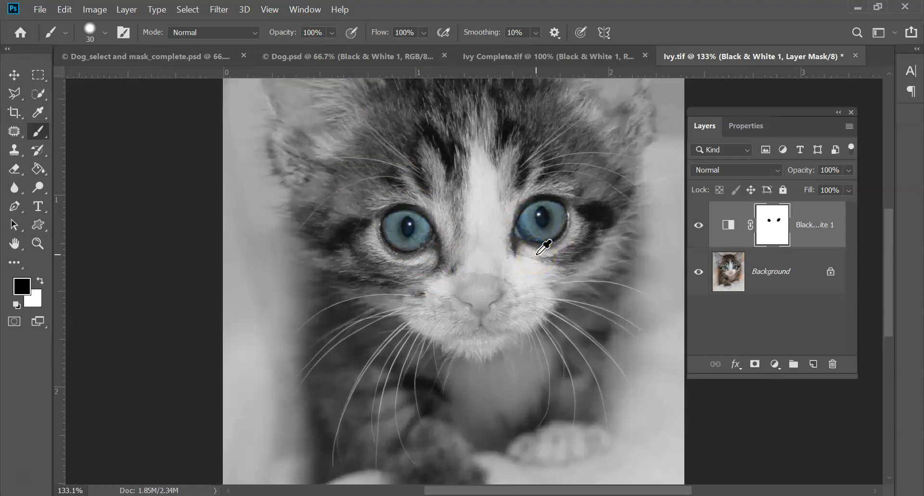
{"action": "left_click", "coordinate": [46, 283]}
{"action": "left_click_drag", "start_coordinate": [500, 284], "coordinate": [511, 237]}
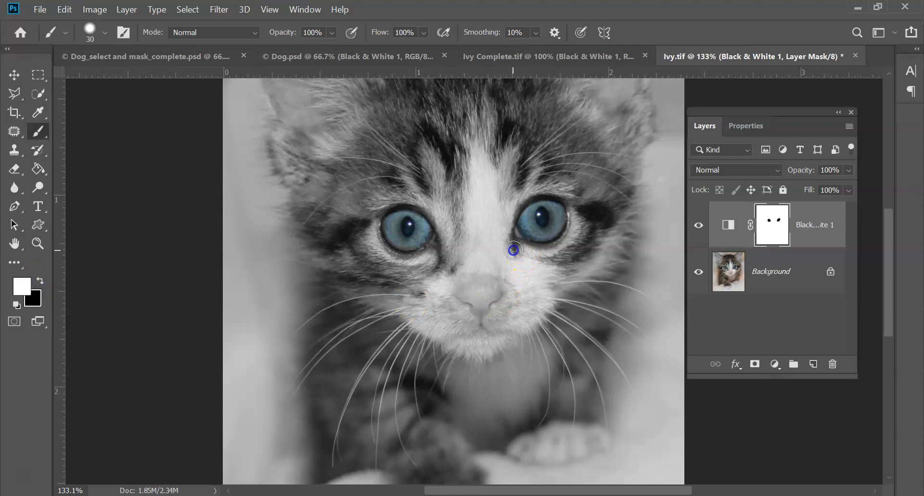
{"action": "left_click", "coordinate": [40, 282]}
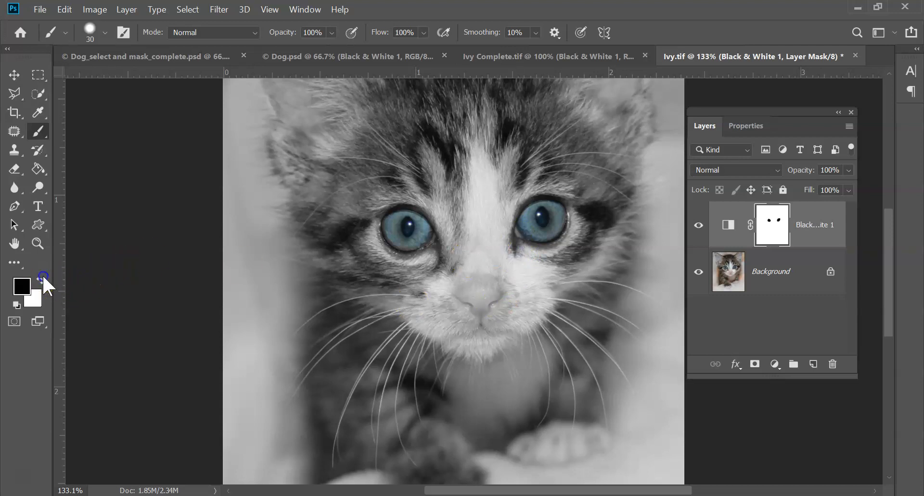
{"action": "mouse_move", "coordinate": [436, 268]}
{"action": "left_mouse_down"}
{"action": "mouse_move", "coordinate": [457, 263]}
{"action": "mouse_move", "coordinate": [435, 299]}
{"action": "mouse_move", "coordinate": [459, 272]}
{"action": "mouse_move", "coordinate": [459, 313]}
{"action": "left_mouse_up"}
{"action": "mouse_move", "coordinate": [407, 302]}
{"action": "left_mouse_down"}
{"action": "mouse_move", "coordinate": [461, 258]}
{"action": "mouse_move", "coordinate": [457, 287]}
{"action": "mouse_move", "coordinate": [451, 259]}
{"action": "mouse_move", "coordinate": [431, 295]}
{"action": "mouse_move", "coordinate": [453, 266]}
{"action": "mouse_move", "coordinate": [447, 257]}
{"action": "mouse_move", "coordinate": [456, 260]}
{"action": "mouse_move", "coordinate": [441, 307]}
{"action": "mouse_move", "coordinate": [454, 261]}
{"action": "mouse_move", "coordinate": [476, 291]}
{"action": "left_mouse_up"}
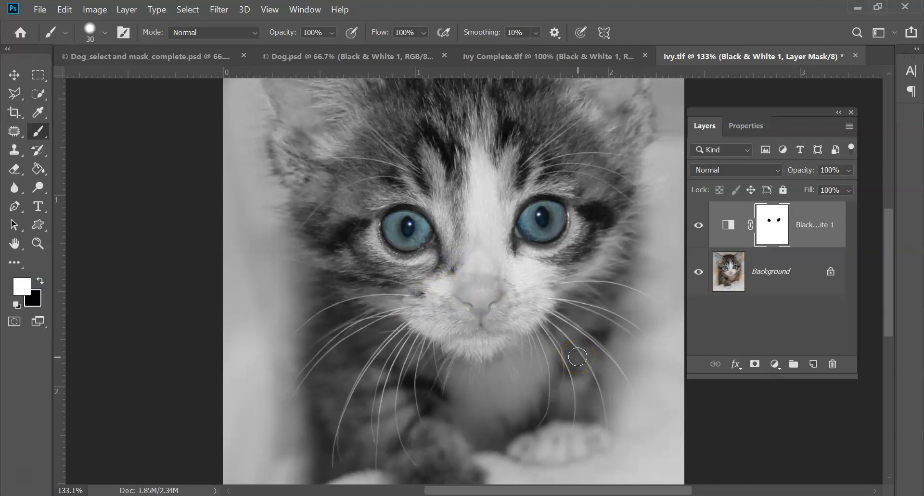
- Adjust the Black & White layer's tones to Reds -103, Yellows -4 and Cyans -61
{"action": "scroll", "coordinate": [582, 351], "scroll_direction": "down", "scroll_amount": 1}
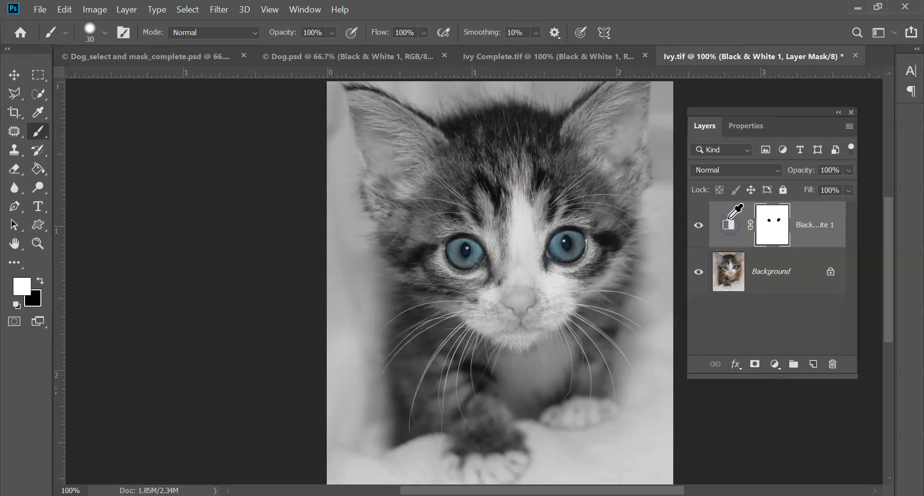
{"action": "left_click", "coordinate": [728, 225]}
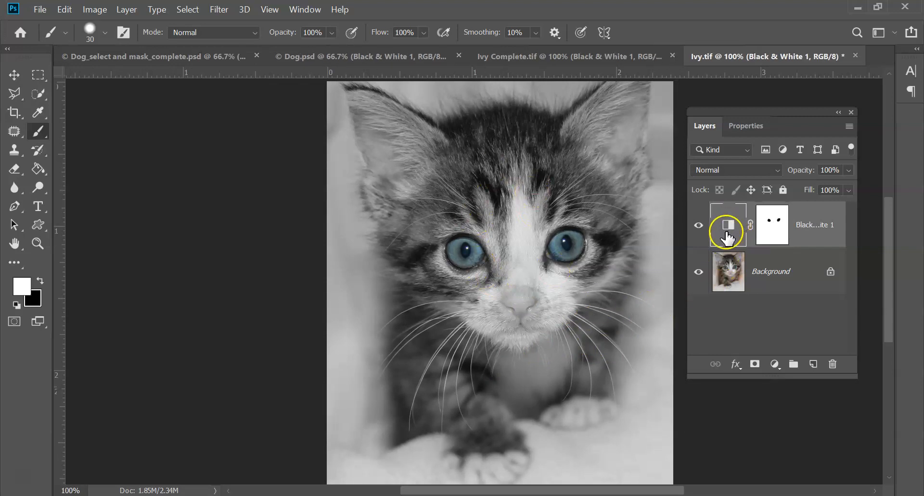
{"action": "left_click", "coordinate": [744, 128]}
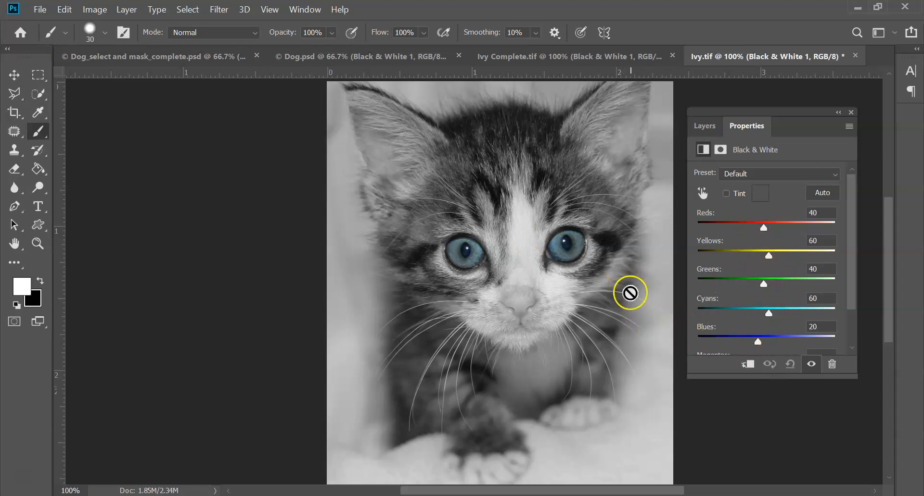
{"action": "left_click_drag", "start_coordinate": [764, 227], "coordinate": [727, 233]}
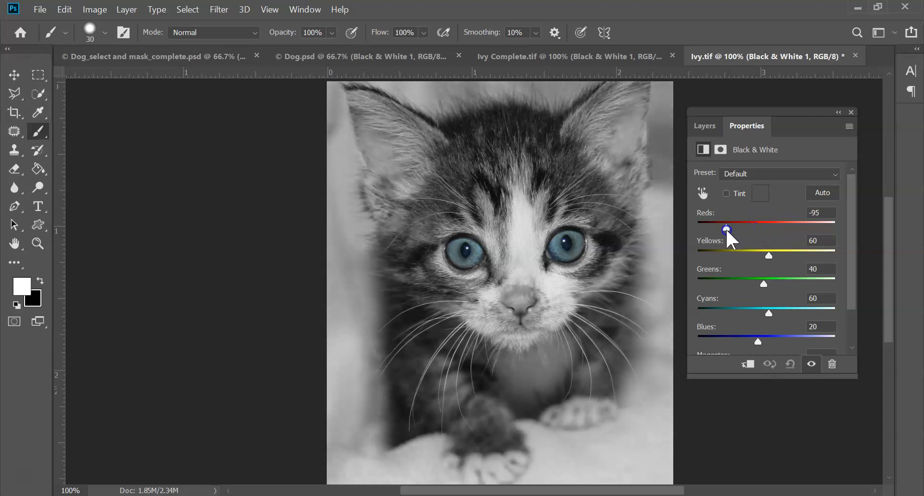
{"action": "mouse_move", "coordinate": [769, 253]}
{"action": "left_mouse_down"}
{"action": "mouse_move", "coordinate": [779, 255]}
{"action": "mouse_move", "coordinate": [753, 255]}
{"action": "left_mouse_up"}
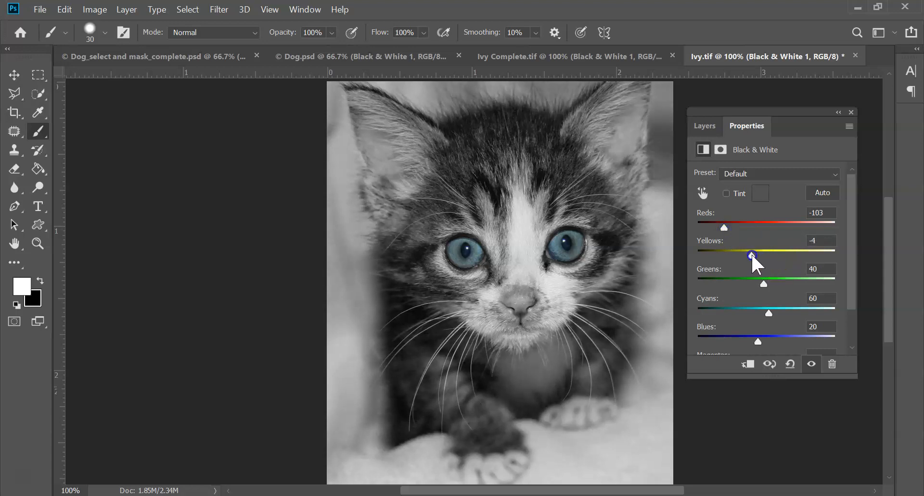
{"action": "left_click_drag", "start_coordinate": [770, 319], "coordinate": [741, 317]}
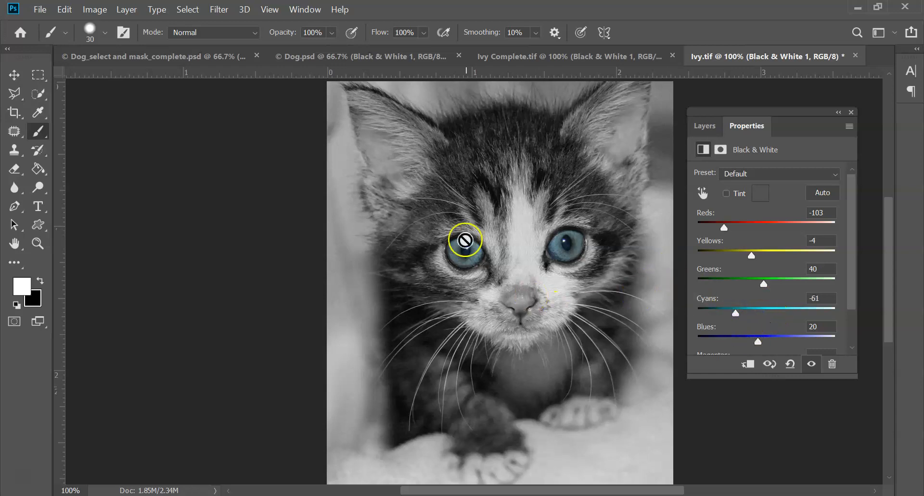
- Add a Hue/Saturation adjustment layer above the Black & White layer, with Hue +17 and Saturation +62
{"action": "left_click", "coordinate": [704, 126]}
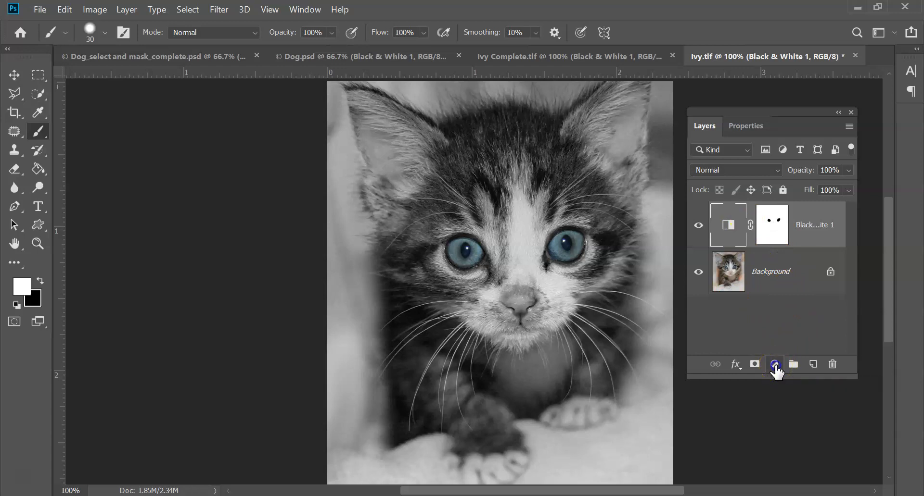
{"action": "left_click", "coordinate": [775, 365]}
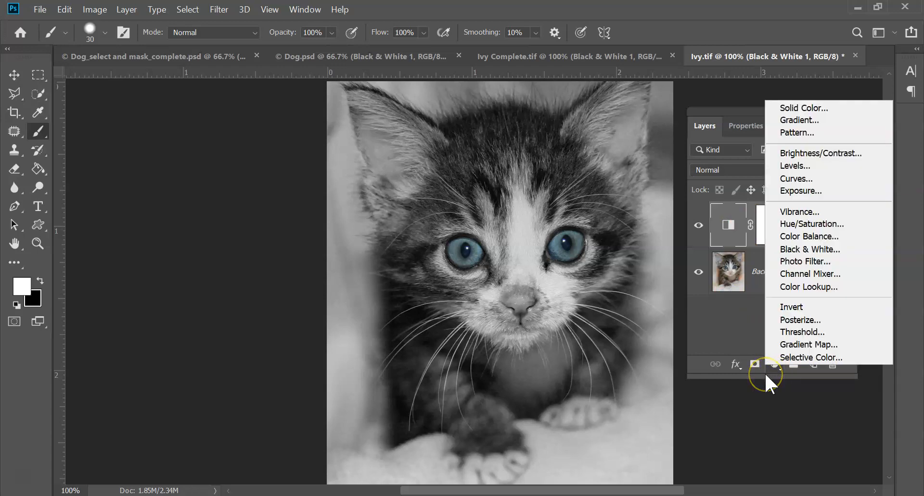
{"action": "left_click", "coordinate": [794, 224]}
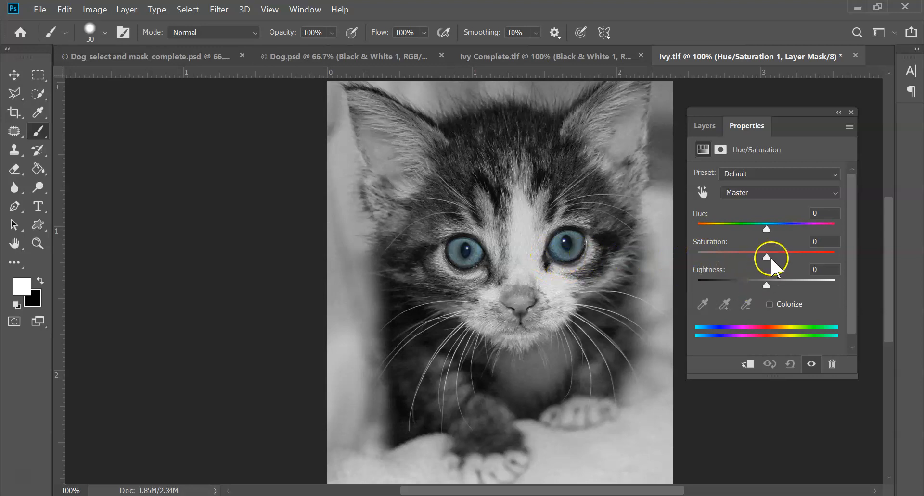
{"action": "left_click_drag", "start_coordinate": [768, 256], "coordinate": [809, 255]}
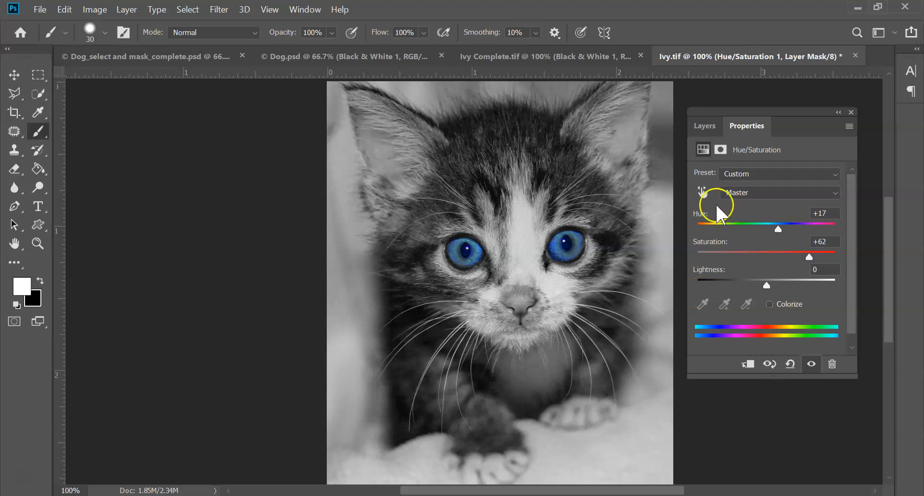
{"action": "left_click", "coordinate": [705, 125]}
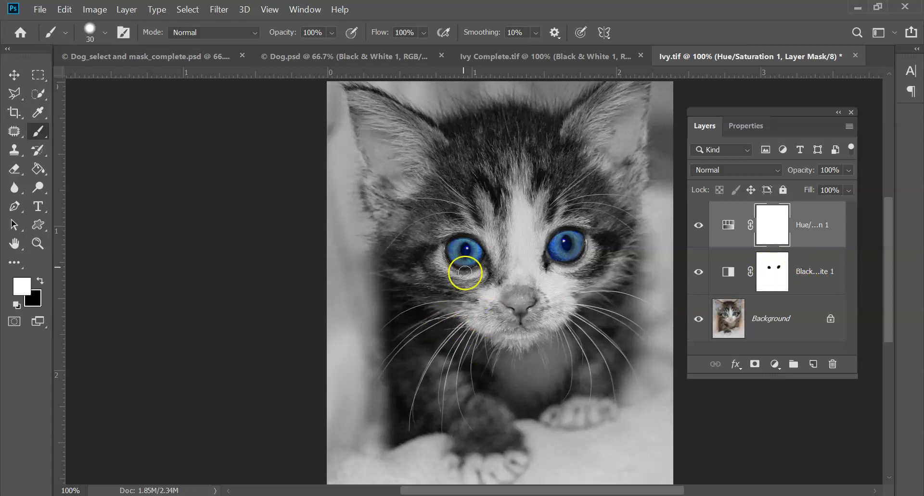
{"action": "left_click", "coordinate": [817, 224]}
{"action": "left_click", "coordinate": [775, 364]}
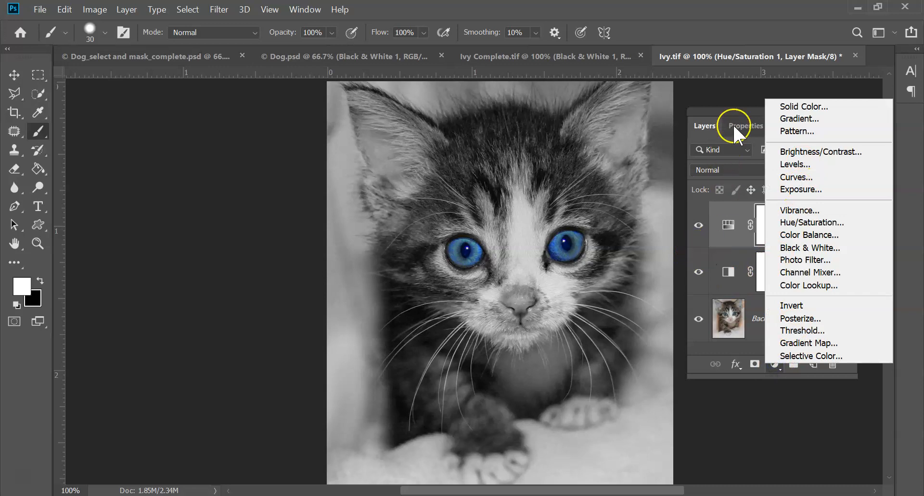
{"action": "left_click", "coordinate": [728, 111]}
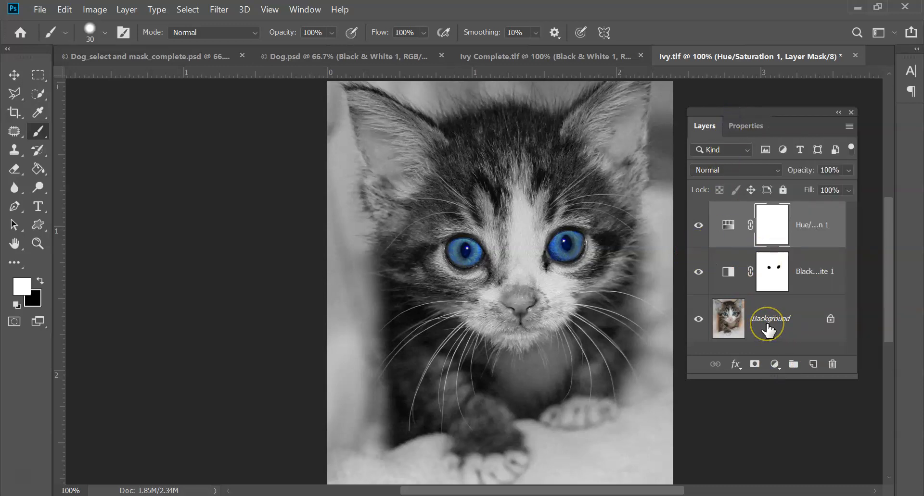